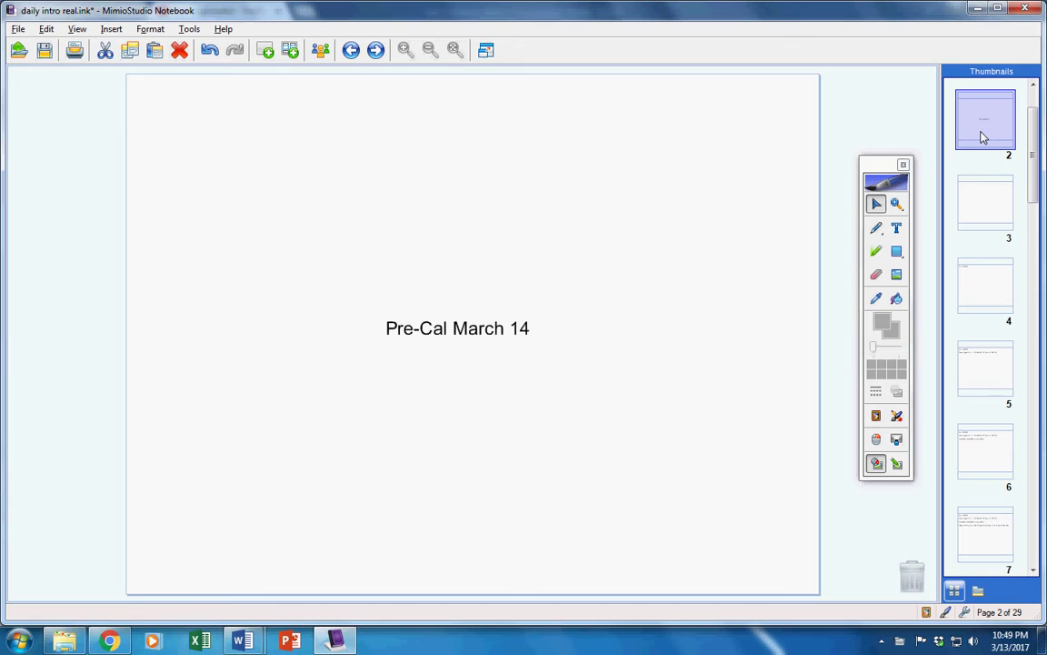
Advance the notebook from page 2 to page 6, the page with the incompletes and test/quiz policy reminder
scroll(983, 137, "down", 2)
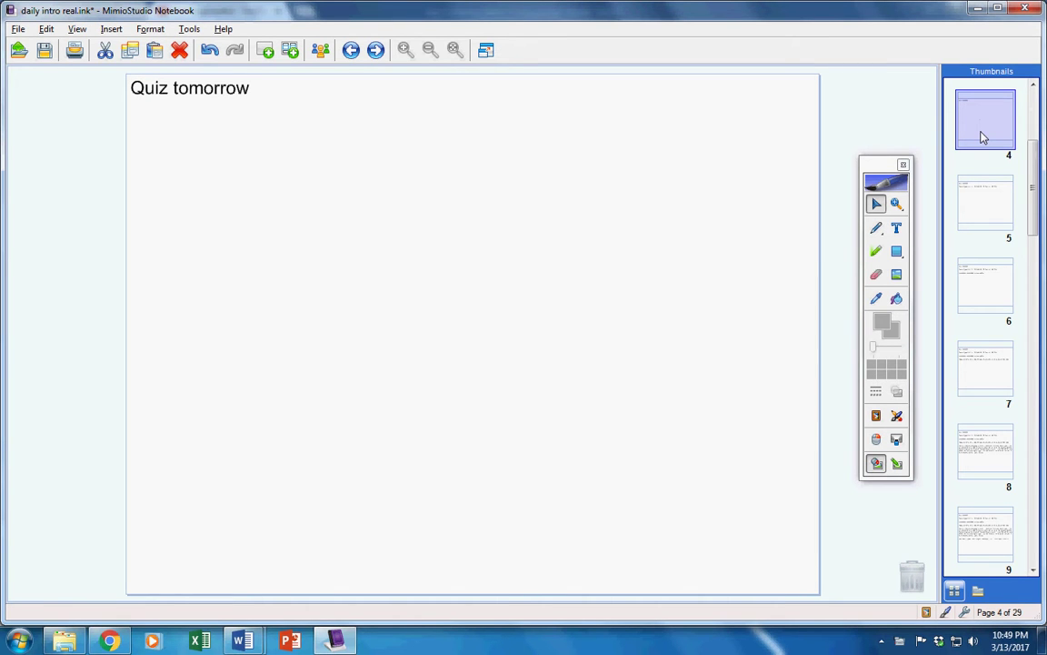
scroll(983, 136, "down", 1)
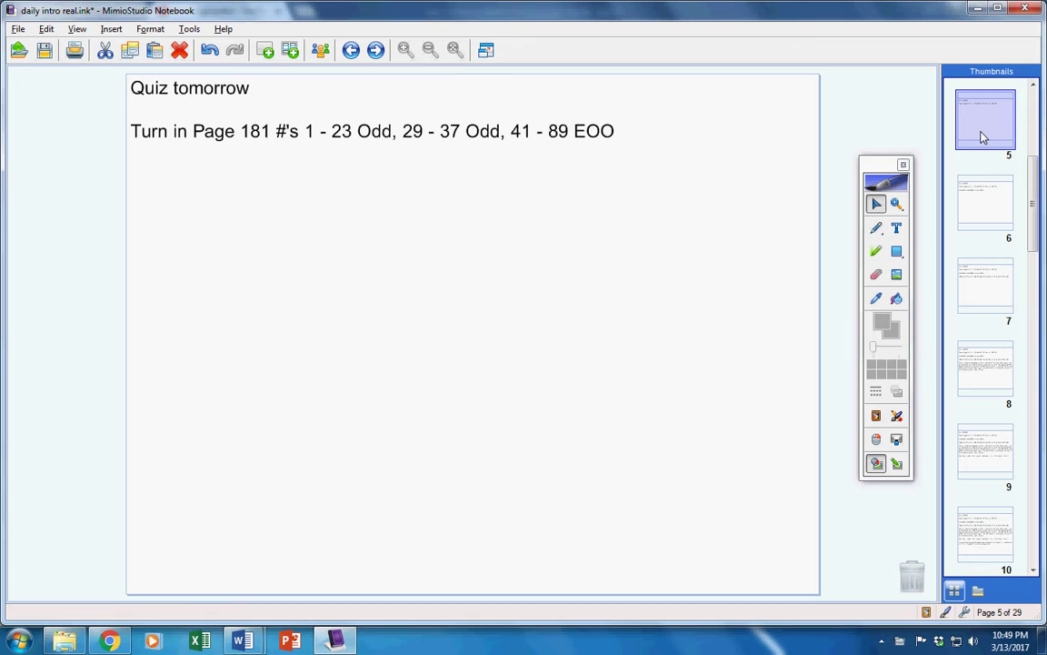
key("Page_Down")
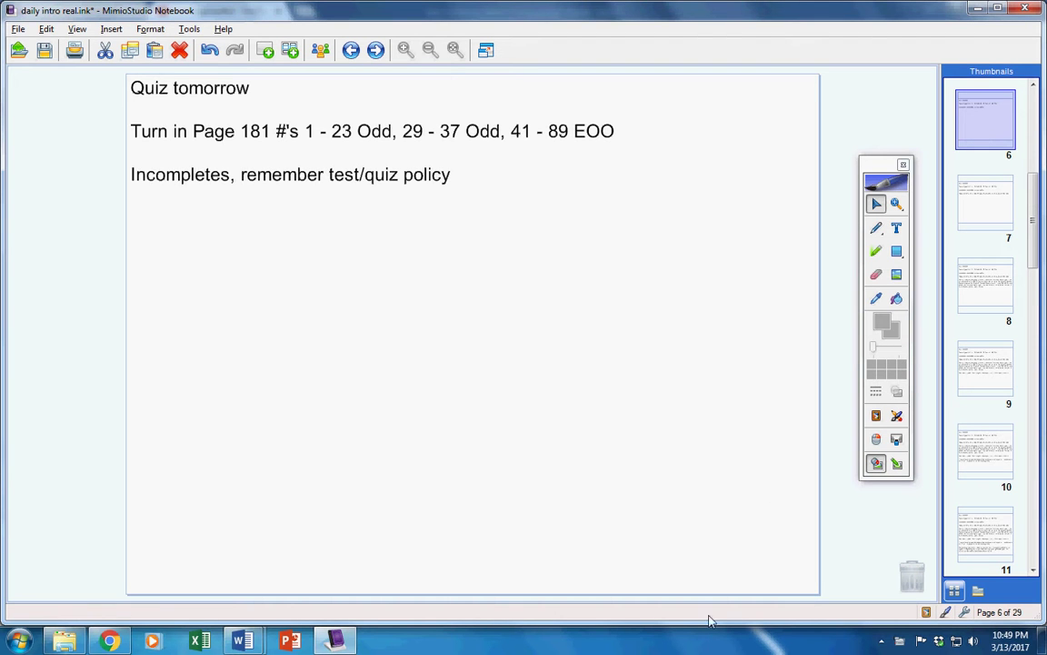
Switch to the Pre-Cal Incompletes document in Word and review the list of missing assignments and their due dates
mouse_move(243, 641)
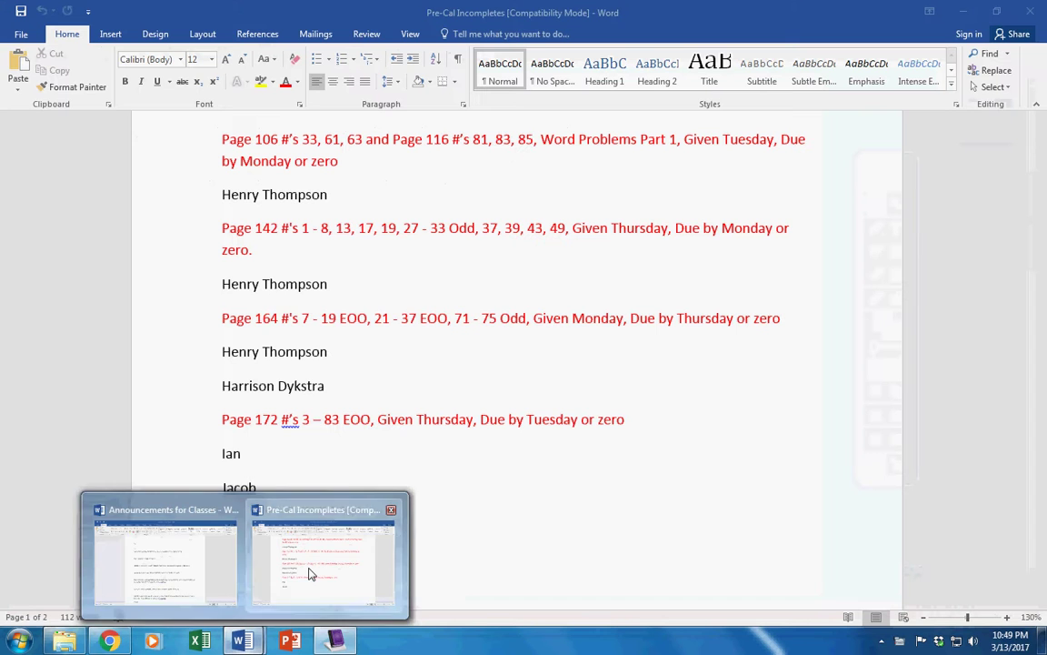
left_click(304, 571)
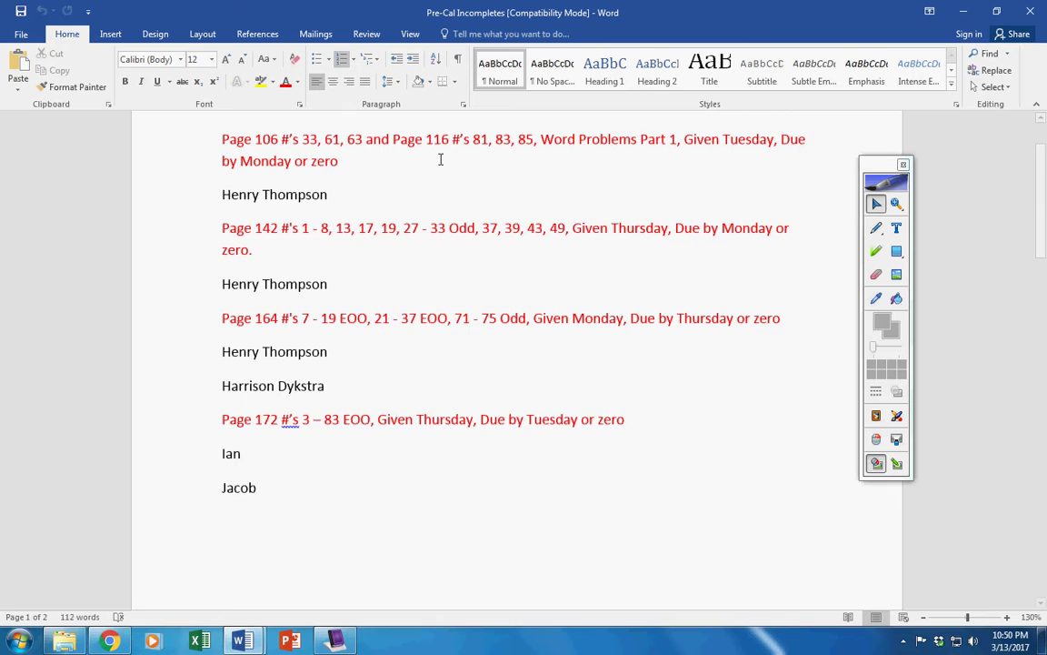
scroll(437, 227, "up", 2)
scroll(433, 283, "down", 1)
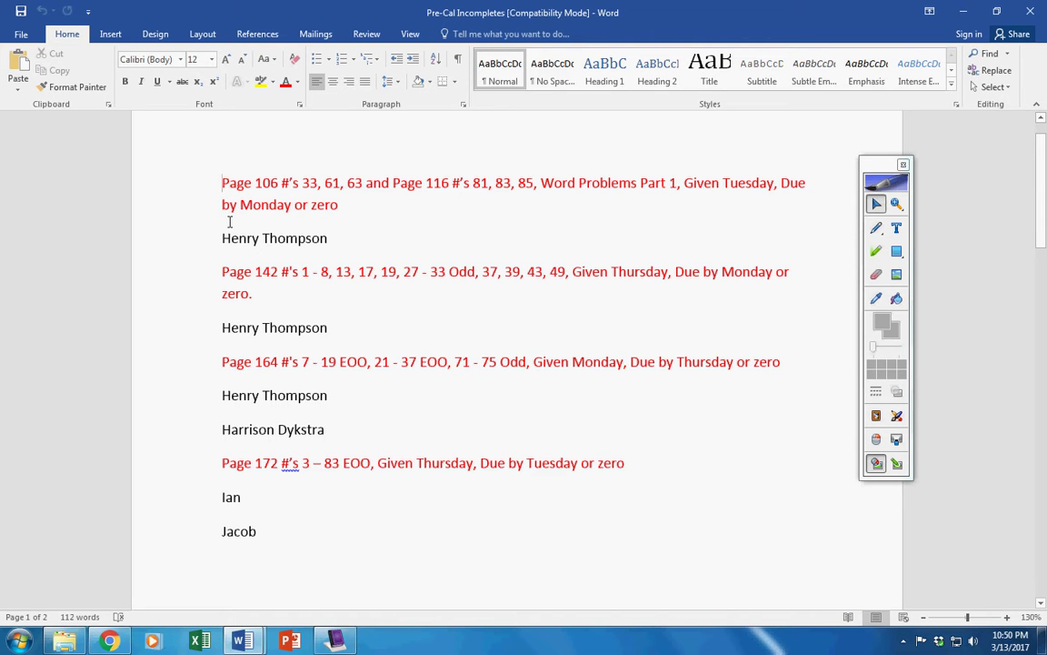
scroll(466, 192, "up", 1)
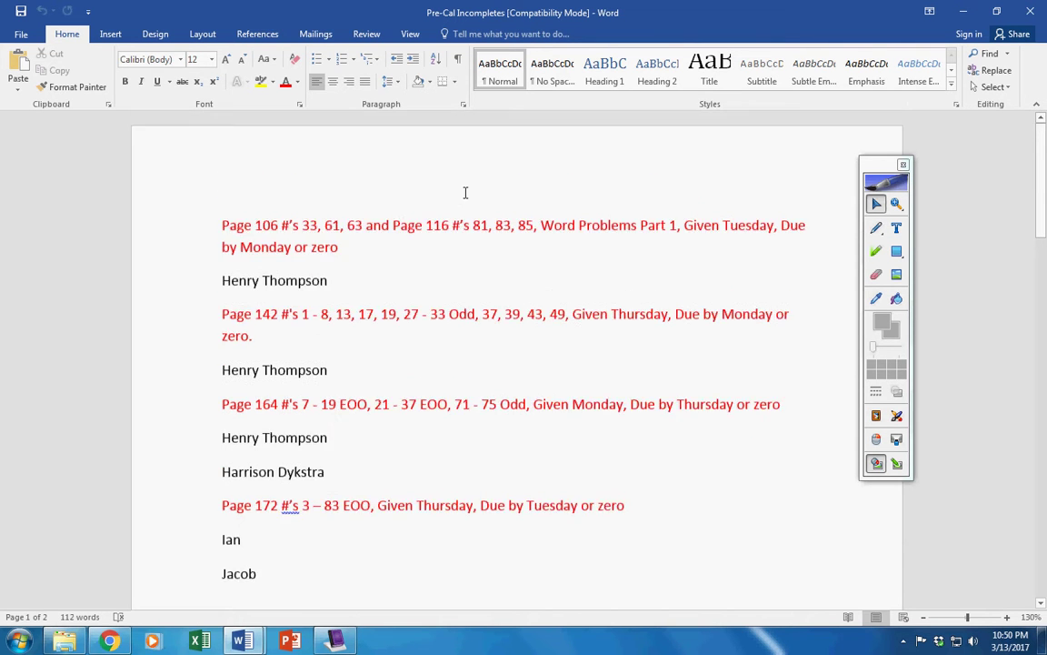
scroll(460, 196, "down", 2)
scroll(461, 197, "down", 1)
scroll(455, 198, "up", 2)
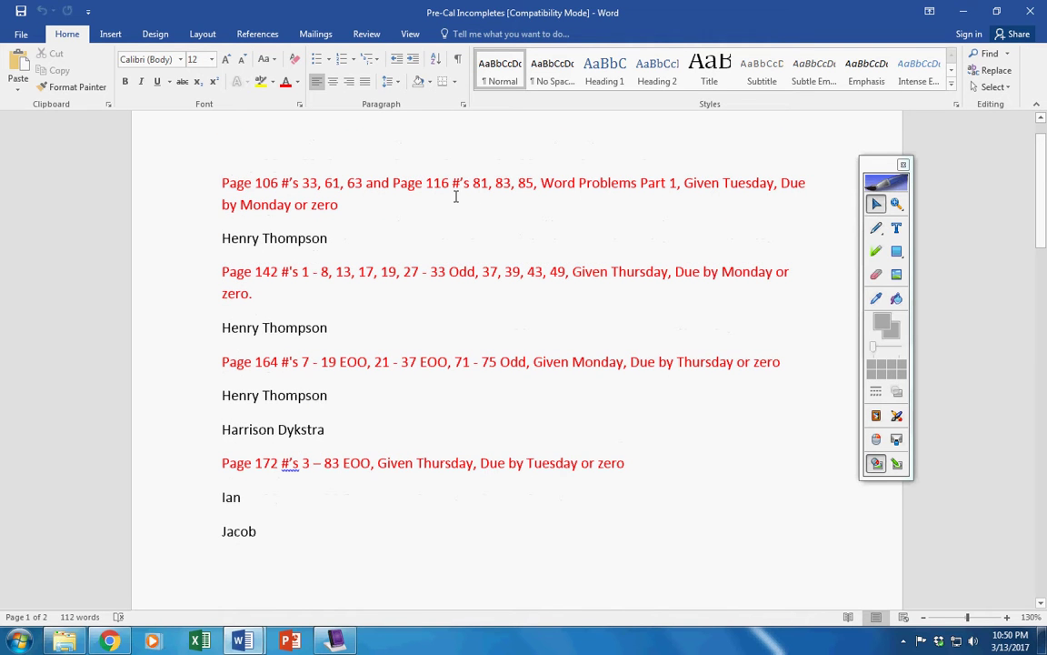
Return to the MimioStudio notebook and place the text cursor at the end of the page 181 assignment line
left_click(335, 641)
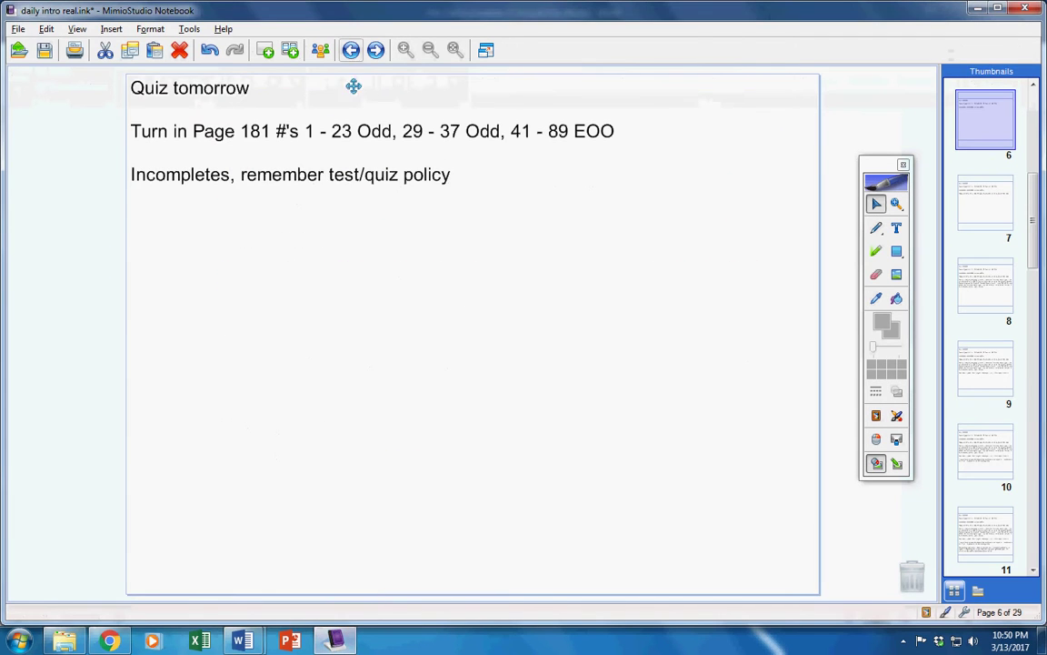
left_click(309, 130)
double_click(309, 130)
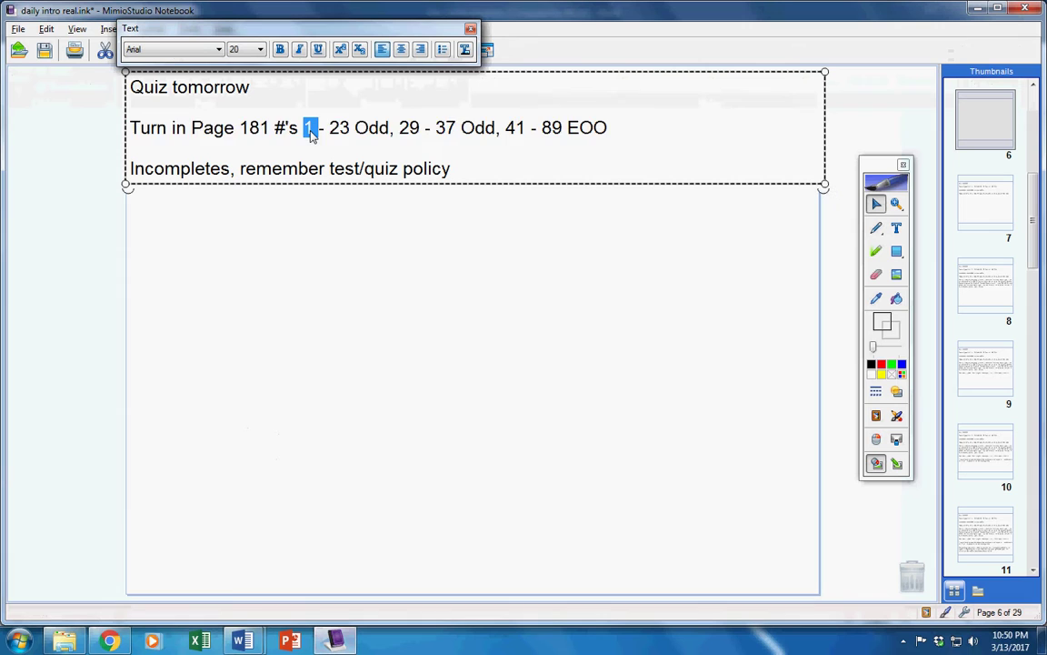
left_click(309, 130)
left_click(638, 124)
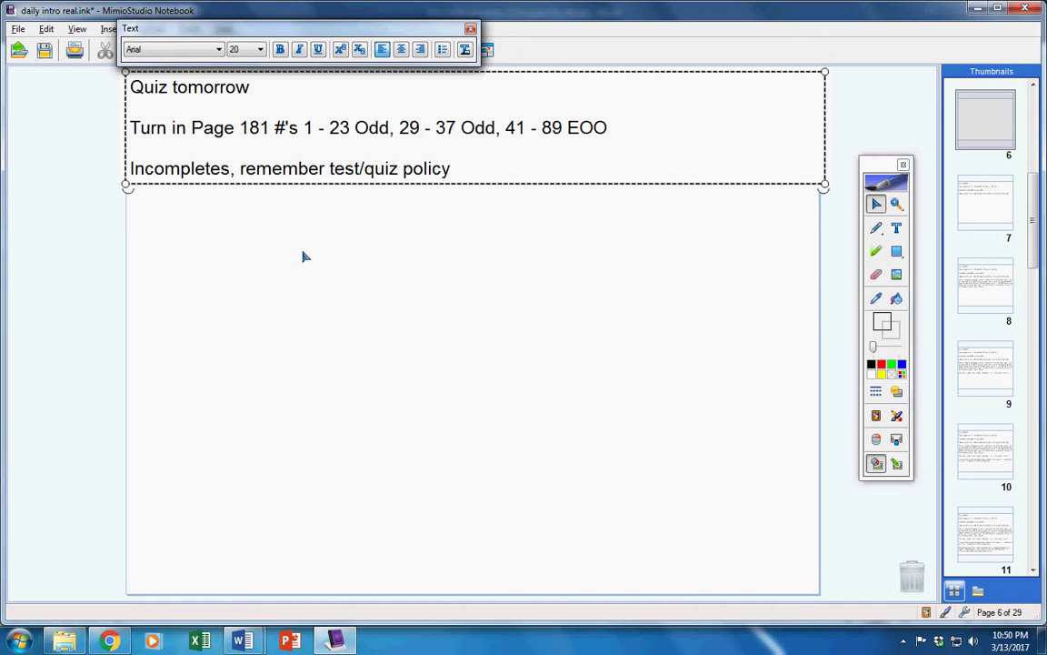
Switch back to the Pre-Cal Incompletes document in Word and highlight the whole list of incompletes, keeping the floating tools palette clear of the text
mouse_move(251, 642)
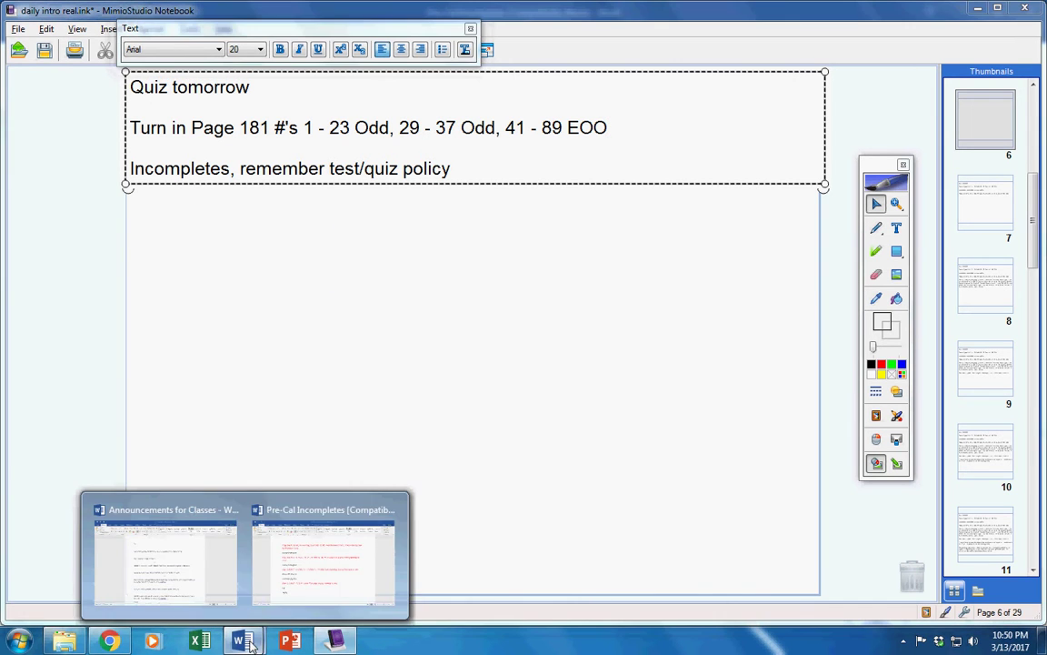
left_click(295, 553)
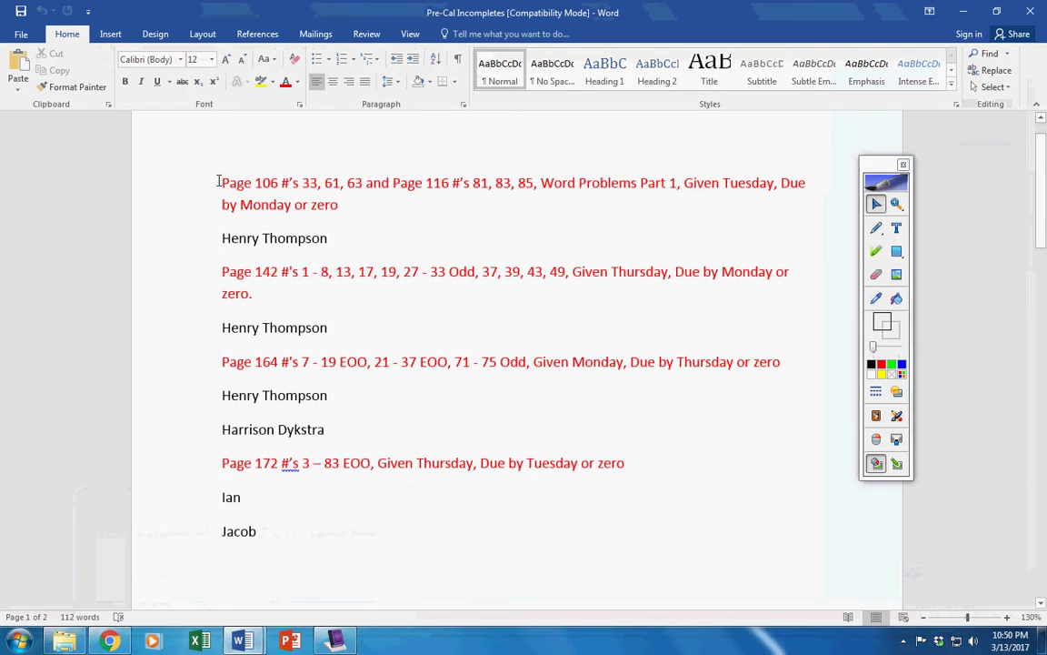
left_click_drag(219, 180, 363, 541)
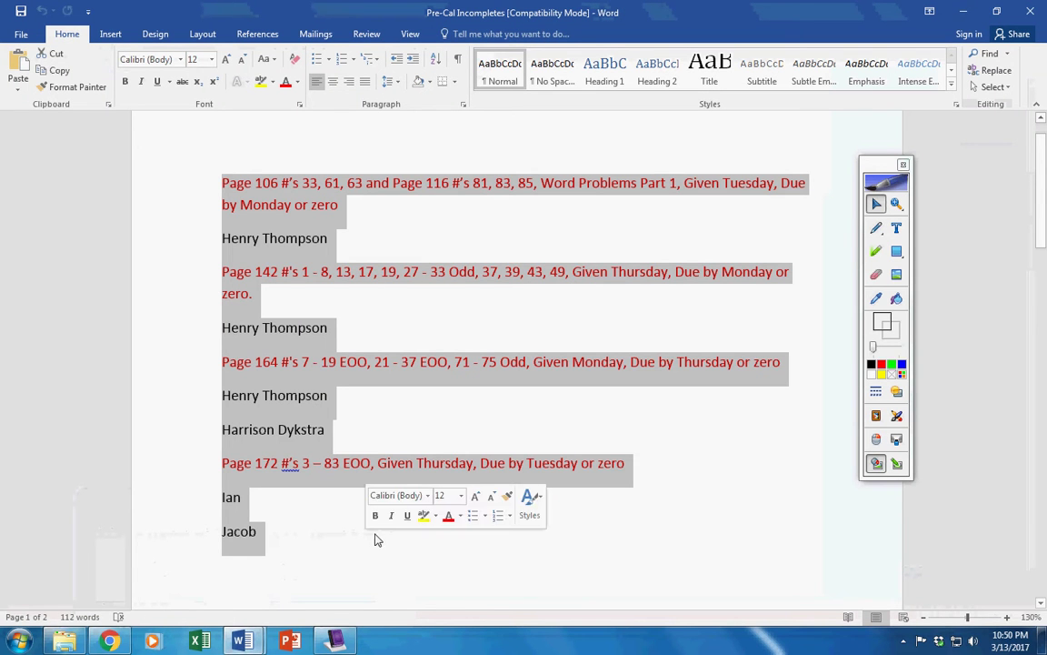
left_click_drag(900, 167, 1035, 211)
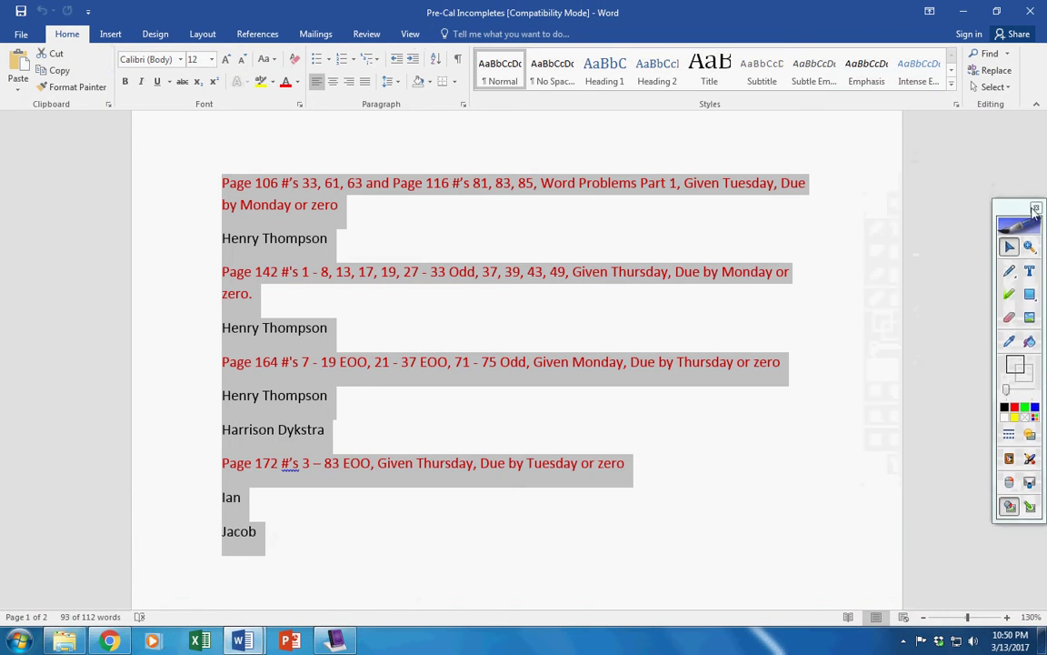
left_click(673, 465)
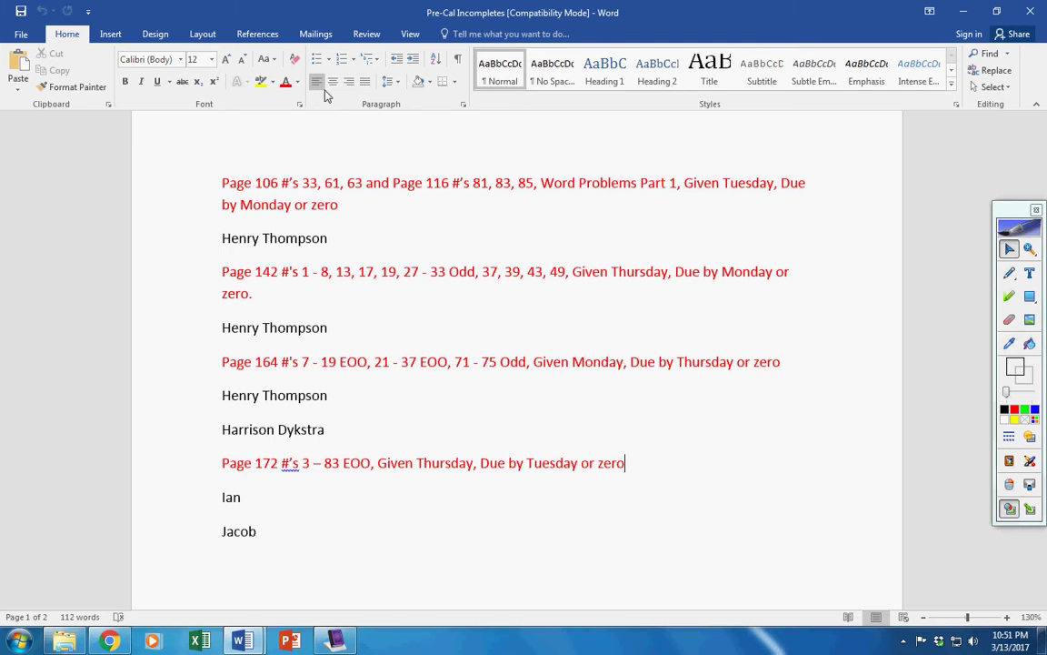
Return to the MimioStudio notebook and underline "test/quiz" on page 6 with the red pen
left_click(350, 637)
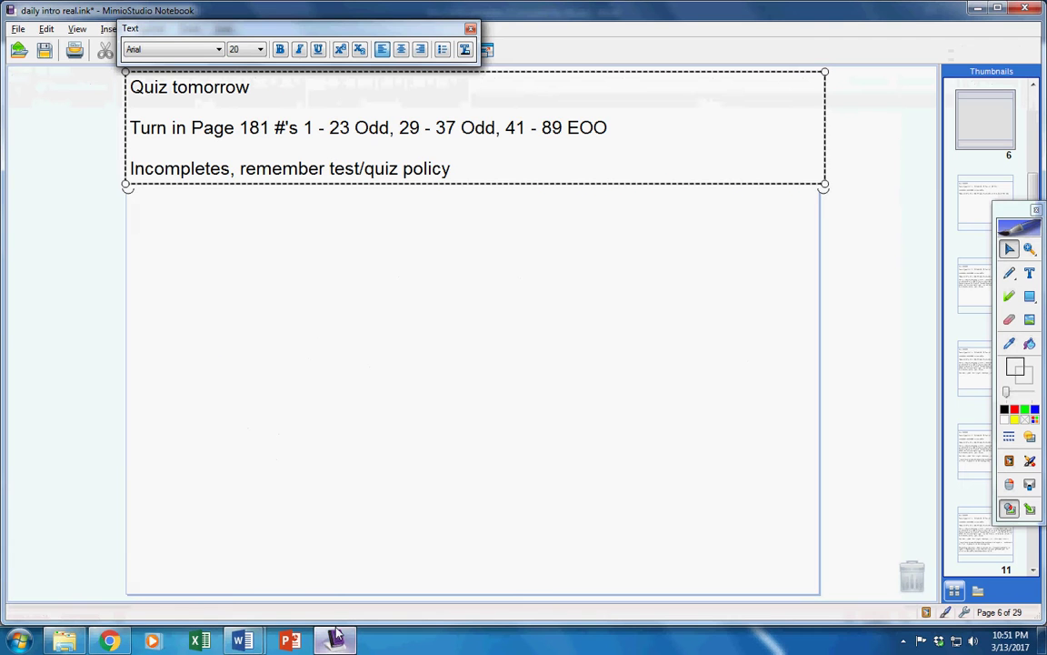
left_click(1009, 272)
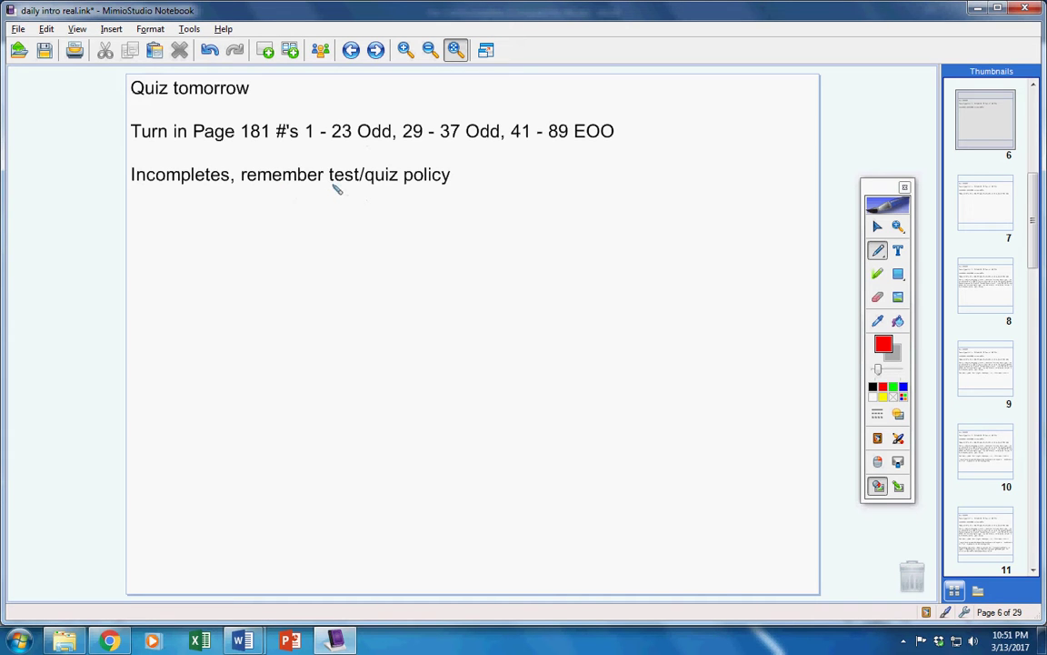
left_click_drag(330, 181, 397, 180)
Advance the notebook page by page to page 9, which names the Descartes' rule of signs review video
key("Page_Down")
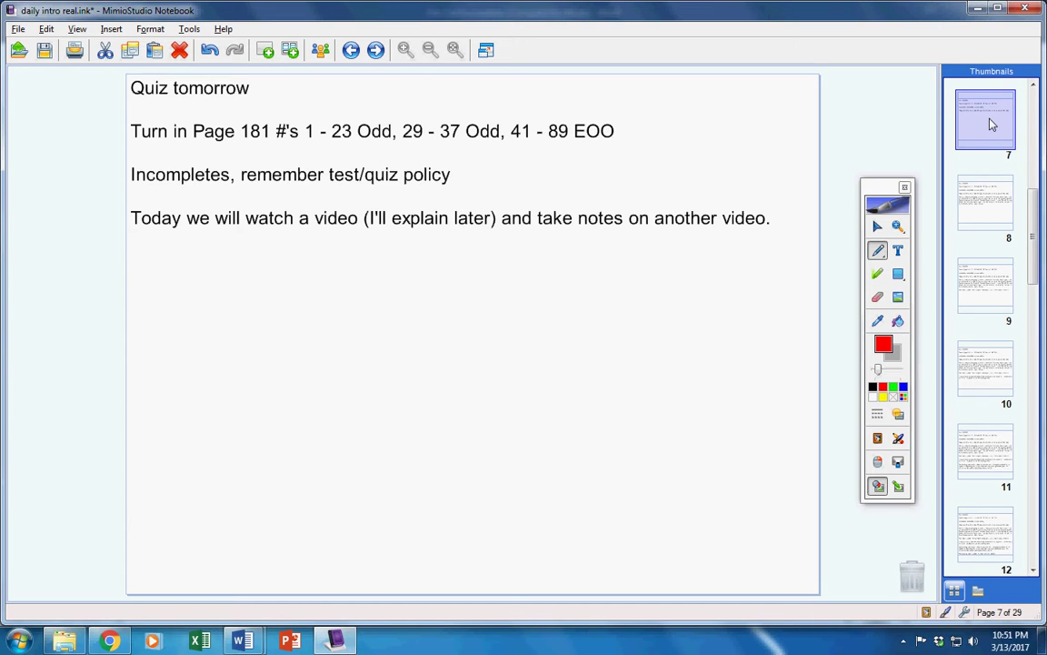
key("Page_Down")
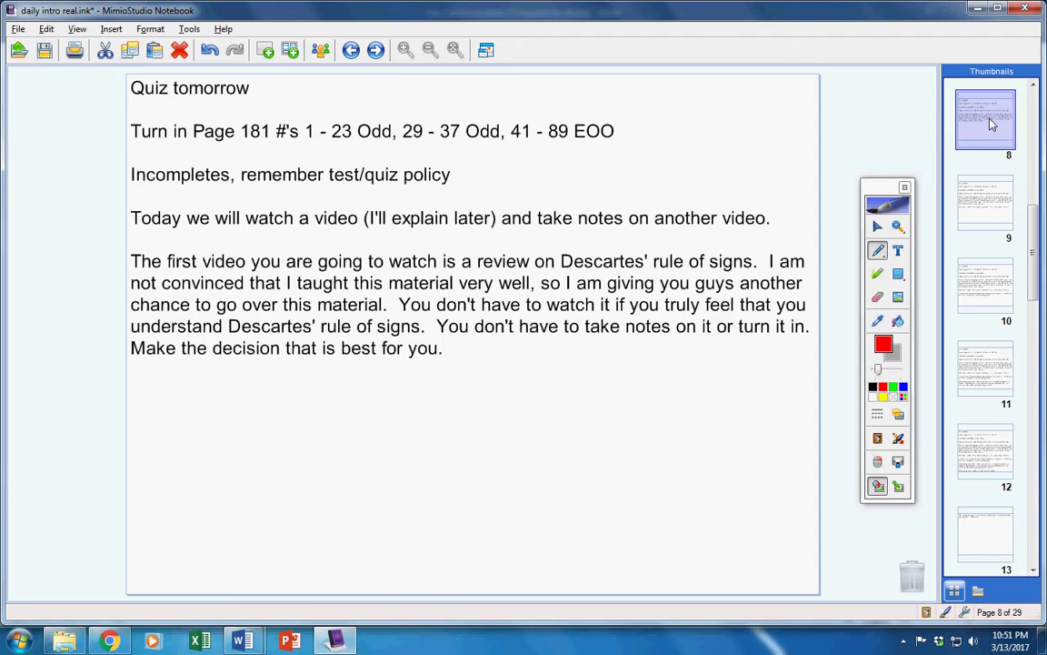
key("Page_Down")
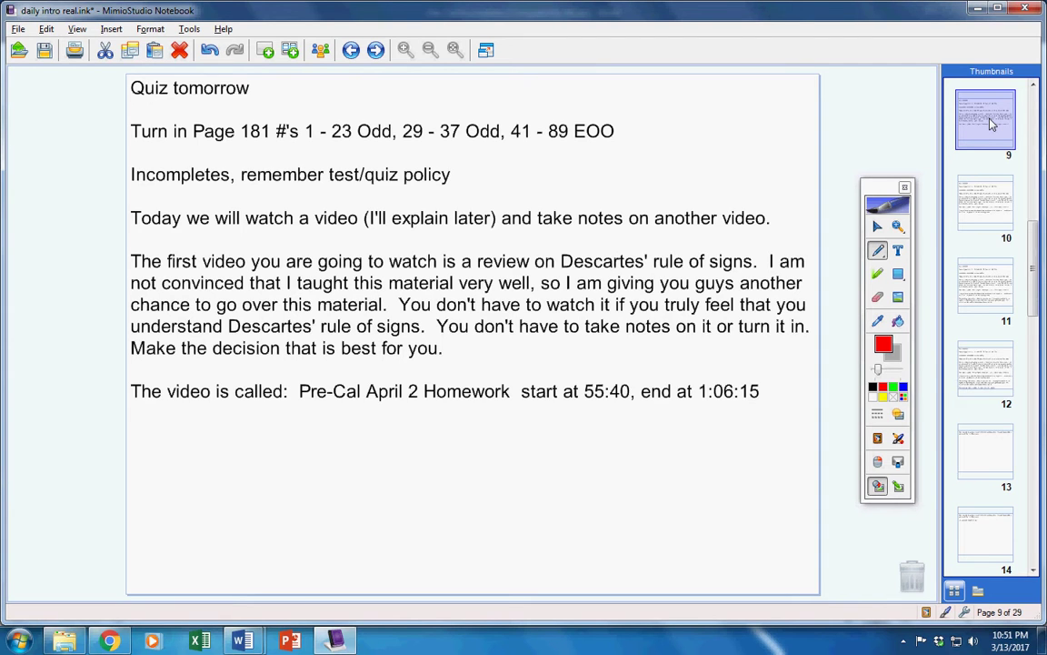
Circle "Homework" and underline "Make the decision that is best for you" in red on page 9, undoing each mark
mouse_move(486, 369)
left_mouse_down()
mouse_move(437, 373)
mouse_move(518, 389)
mouse_move(464, 371)
left_mouse_up()
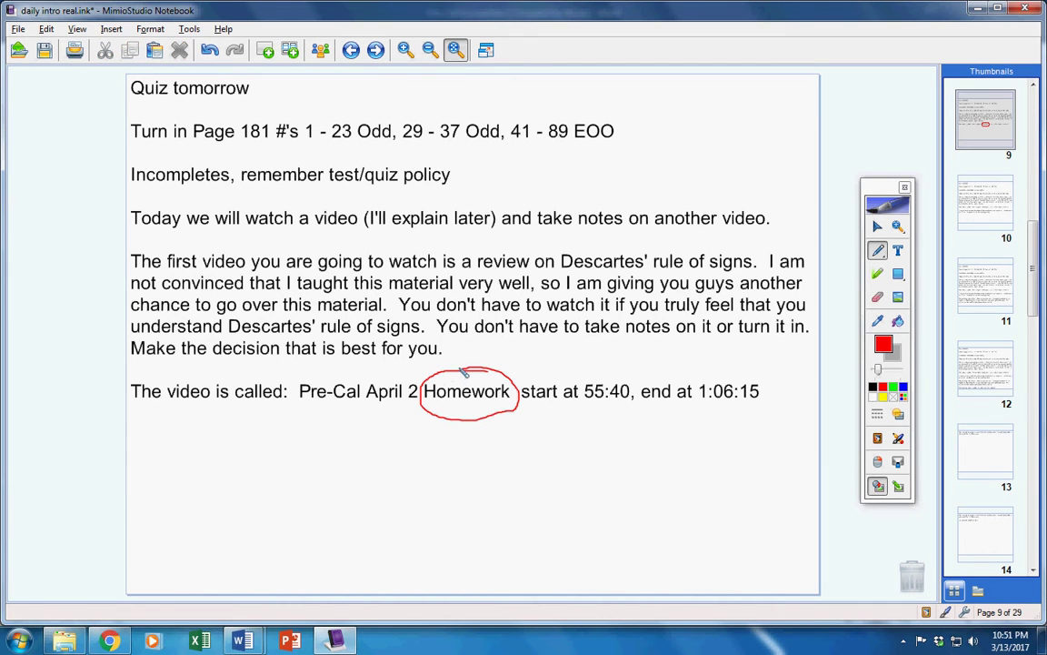
left_click(210, 51)
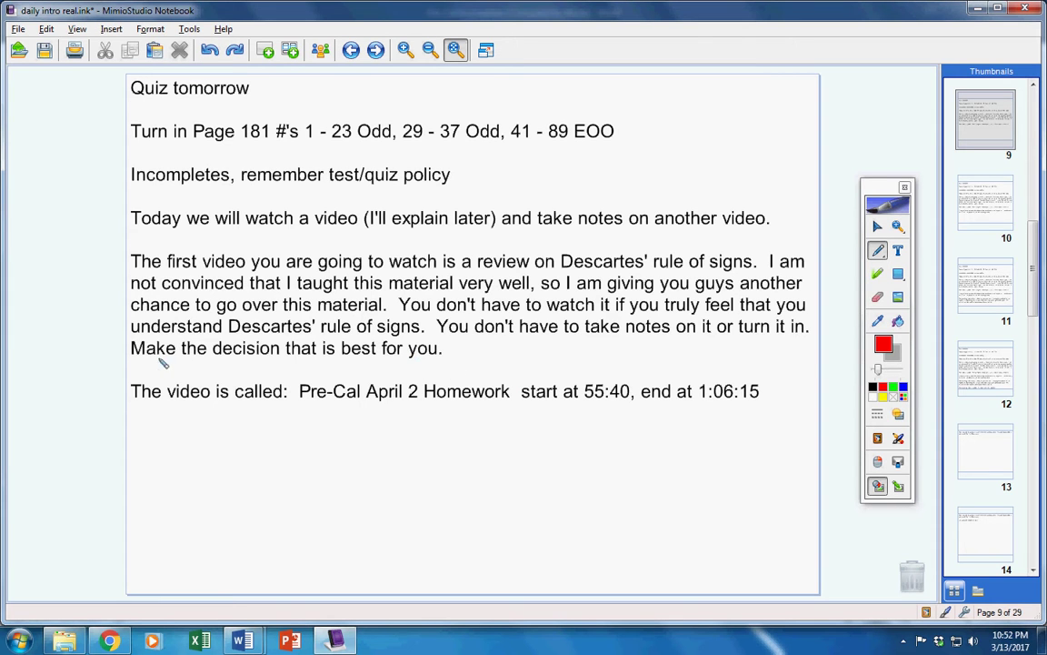
left_click_drag(132, 357, 439, 361)
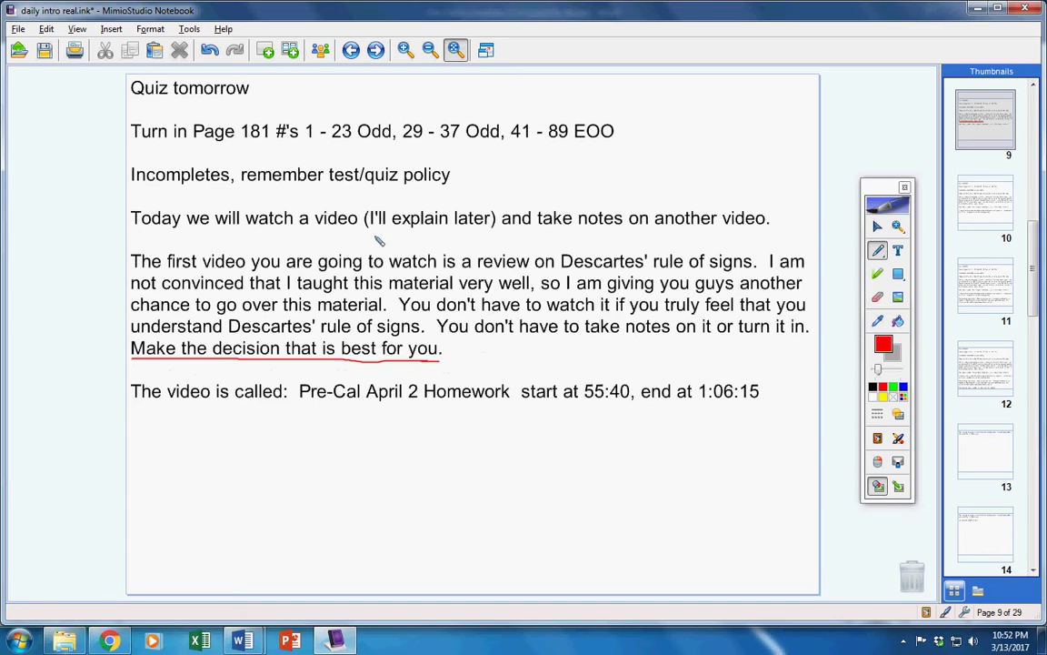
left_click(210, 51)
Circle the video title "Pre-Cal April 2 Homework", the start time 55:40 and the end time 1:06:15 in red
mouse_move(439, 365)
left_mouse_down()
mouse_move(368, 364)
mouse_move(471, 439)
mouse_move(419, 376)
left_mouse_up()
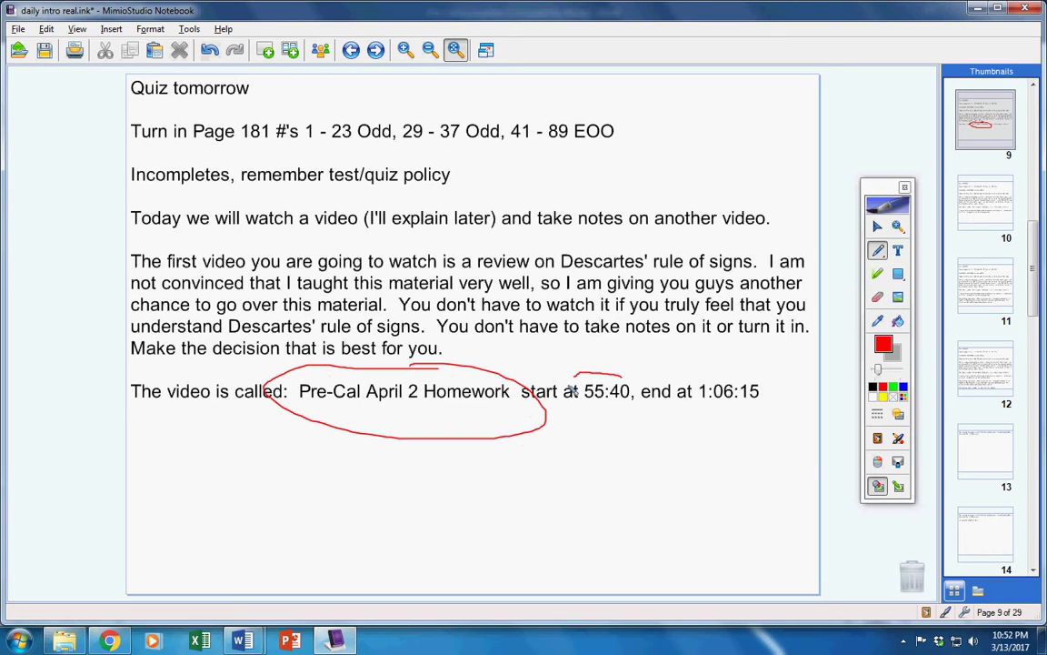
mouse_move(621, 373)
left_mouse_down()
mouse_move(587, 407)
mouse_move(630, 380)
left_mouse_up()
mouse_move(729, 380)
left_mouse_down()
mouse_move(765, 400)
mouse_move(732, 383)
left_mouse_up()
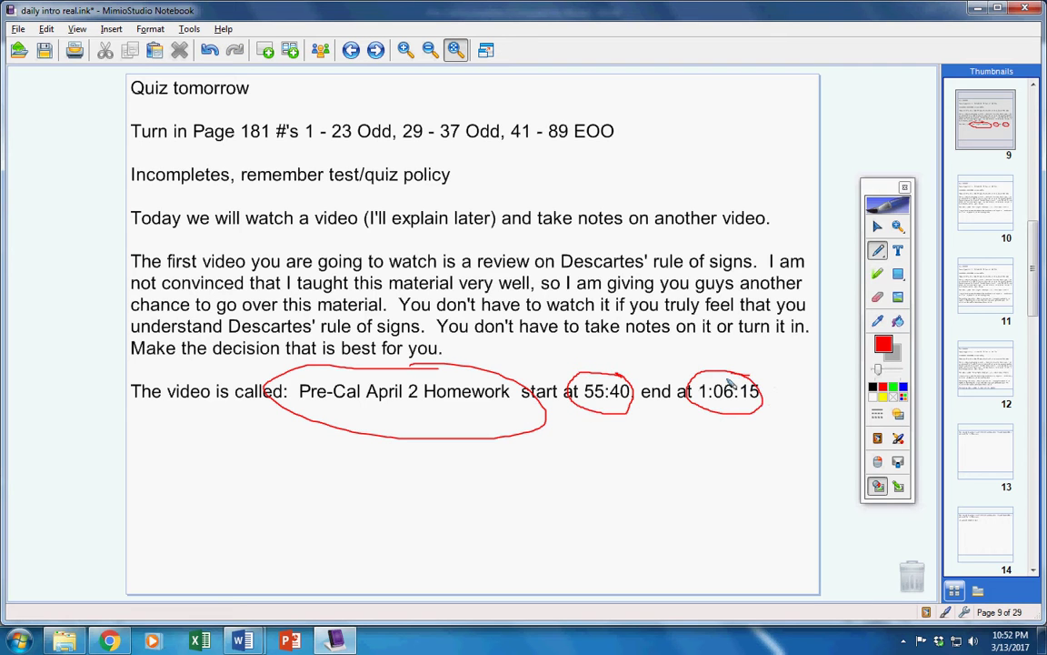
Advance to page 11 and correct "rationalfunctions" to "rational functions" in the teaching video paragraph
left_click(967, 129)
key("Down")
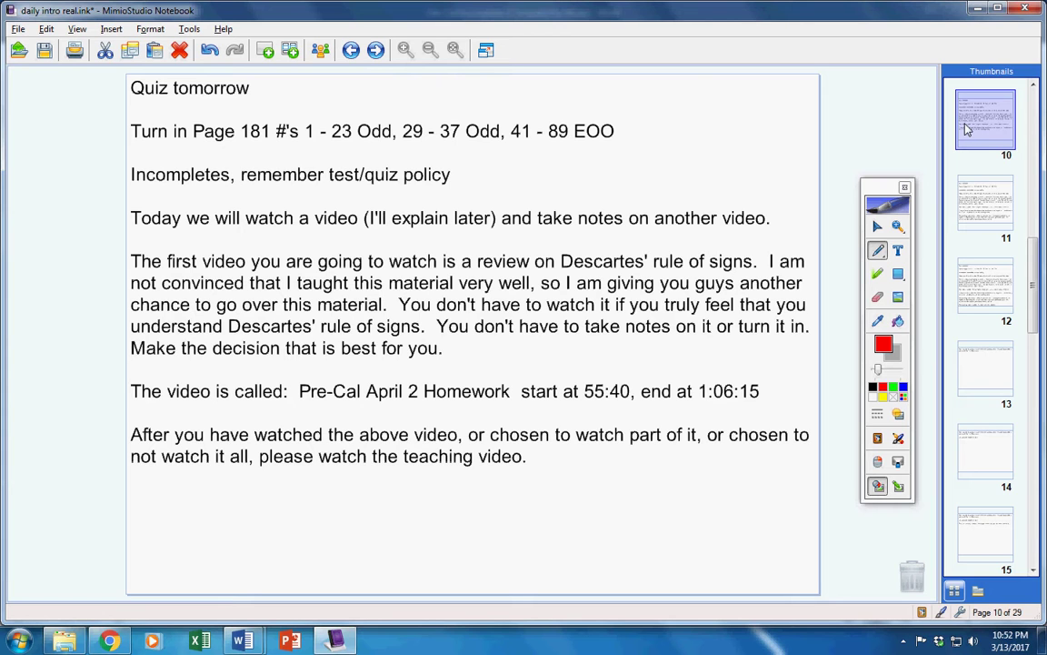
key("Down")
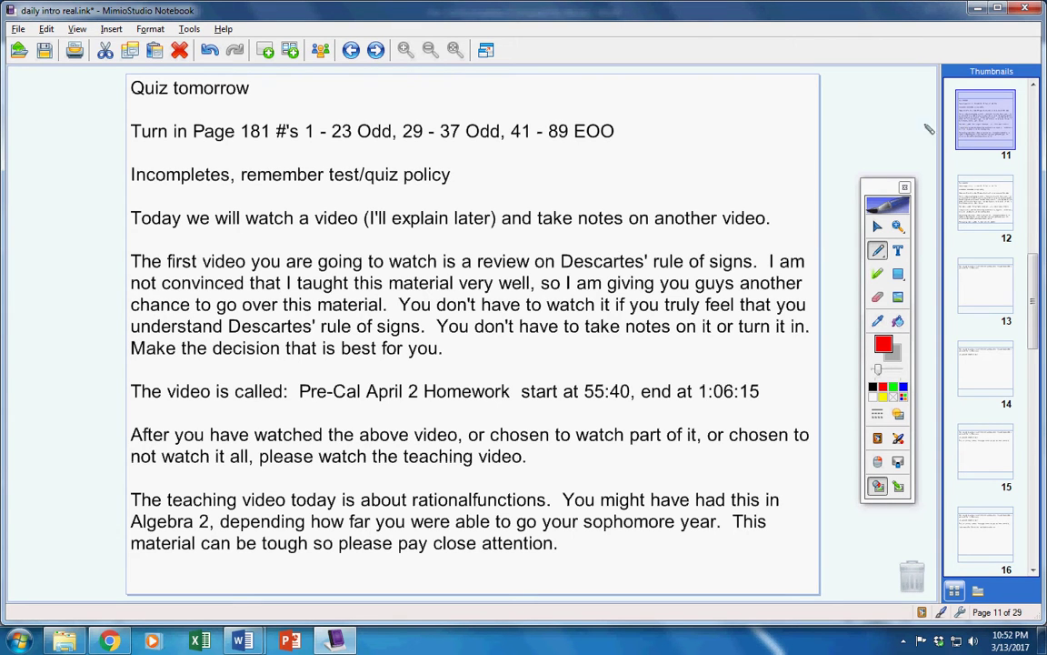
key("t")
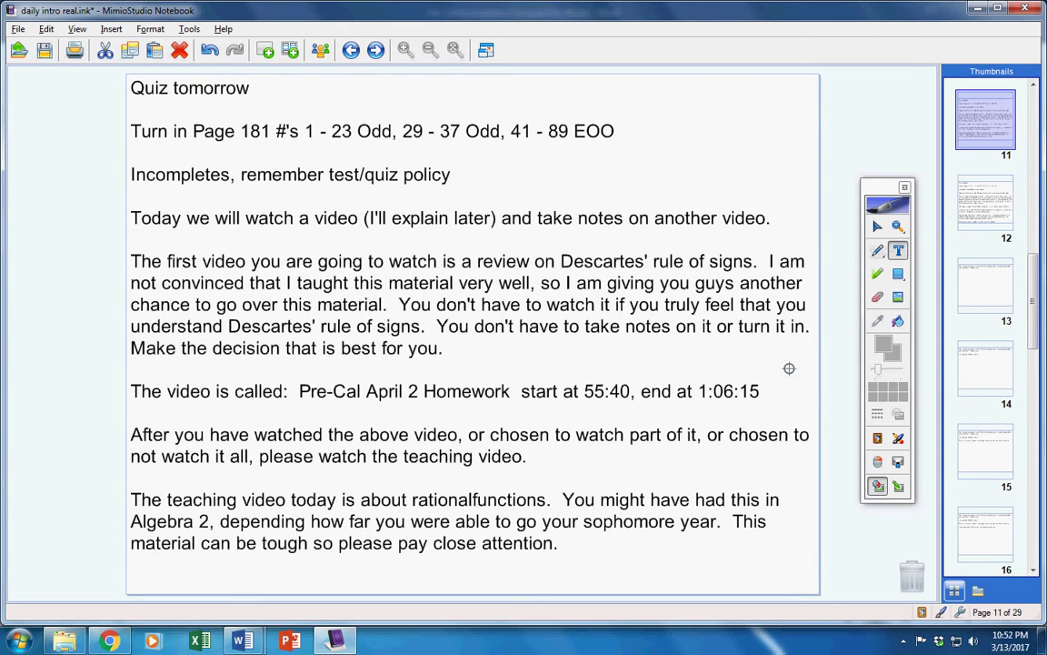
left_click(471, 473)
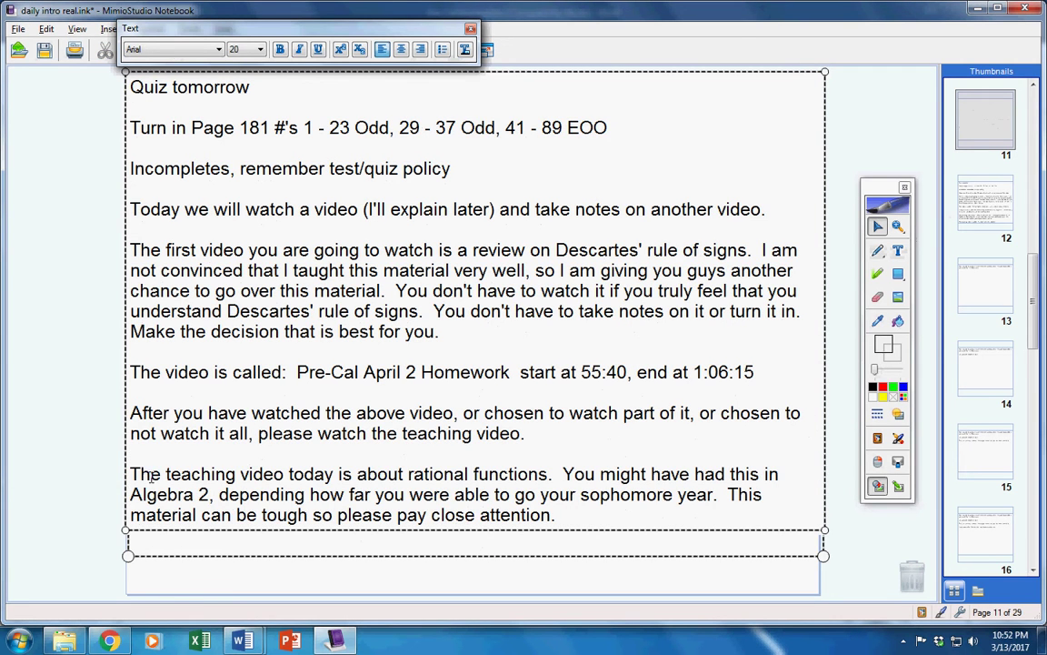
left_click(56, 406)
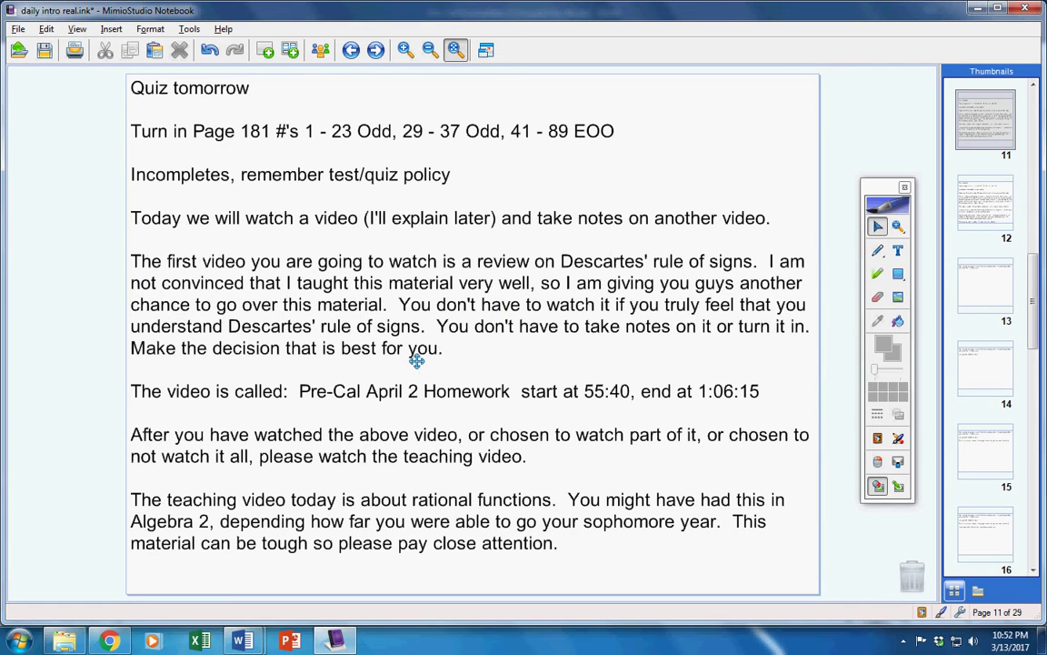
Advance to page 13, circle "first 25 minutes" in red, and continue to page 14
left_click(973, 130)
key("Down")
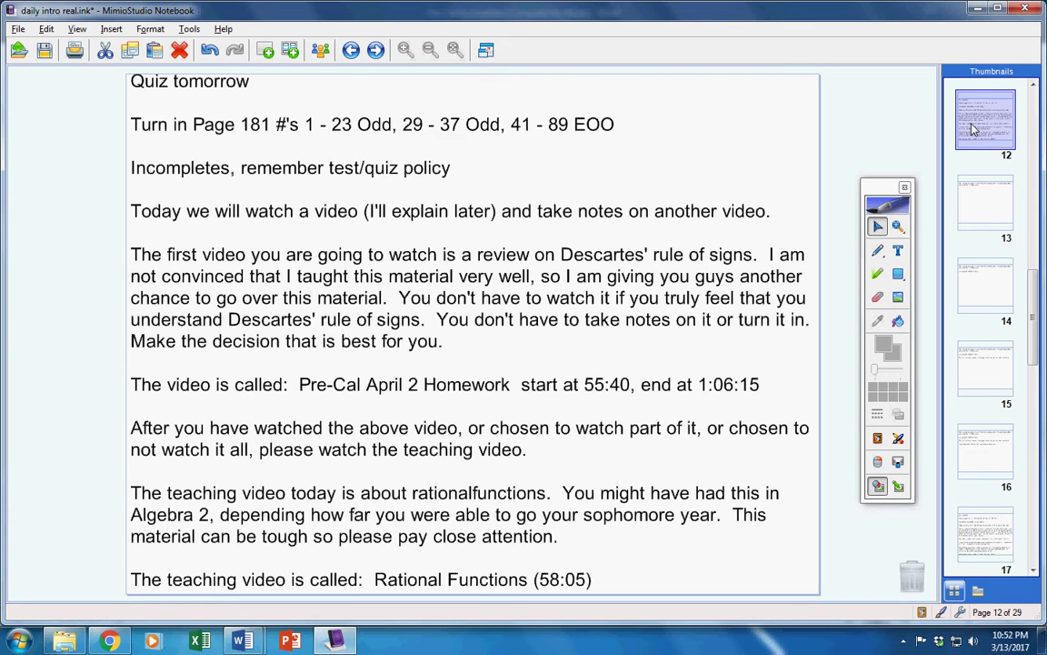
key("Down")
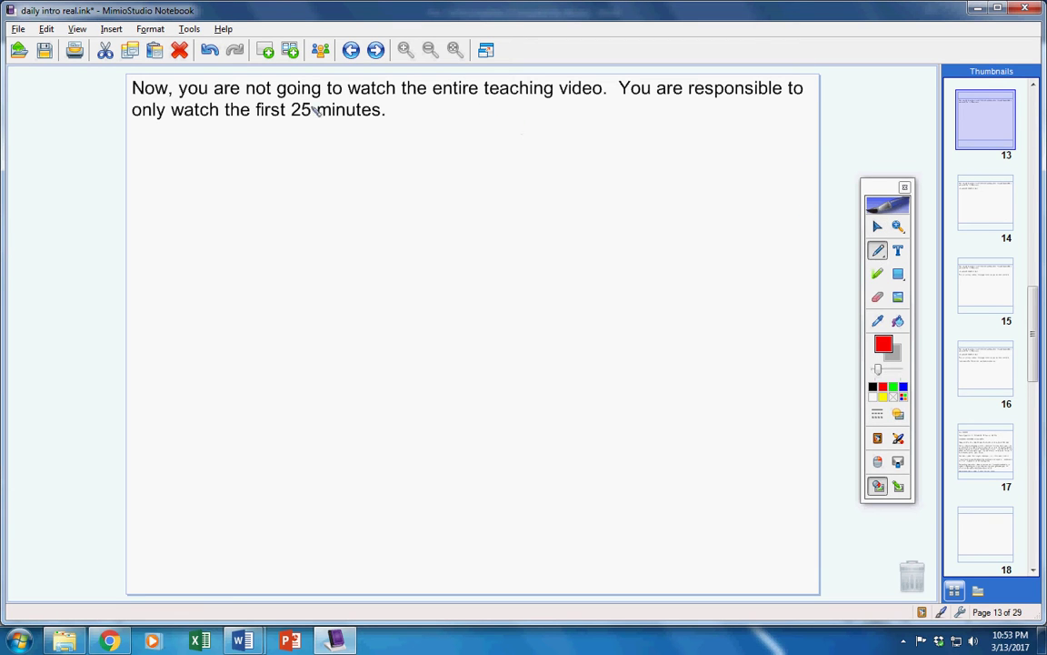
mouse_move(345, 93)
left_mouse_down()
mouse_move(236, 91)
mouse_move(305, 138)
mouse_move(393, 116)
left_mouse_up()
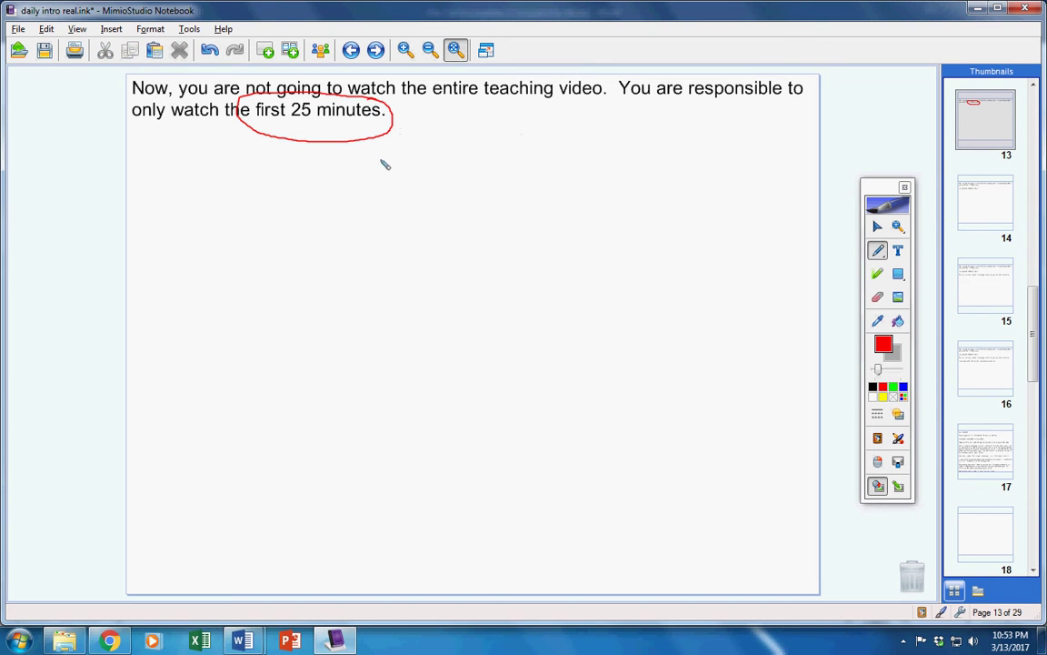
left_click(376, 51)
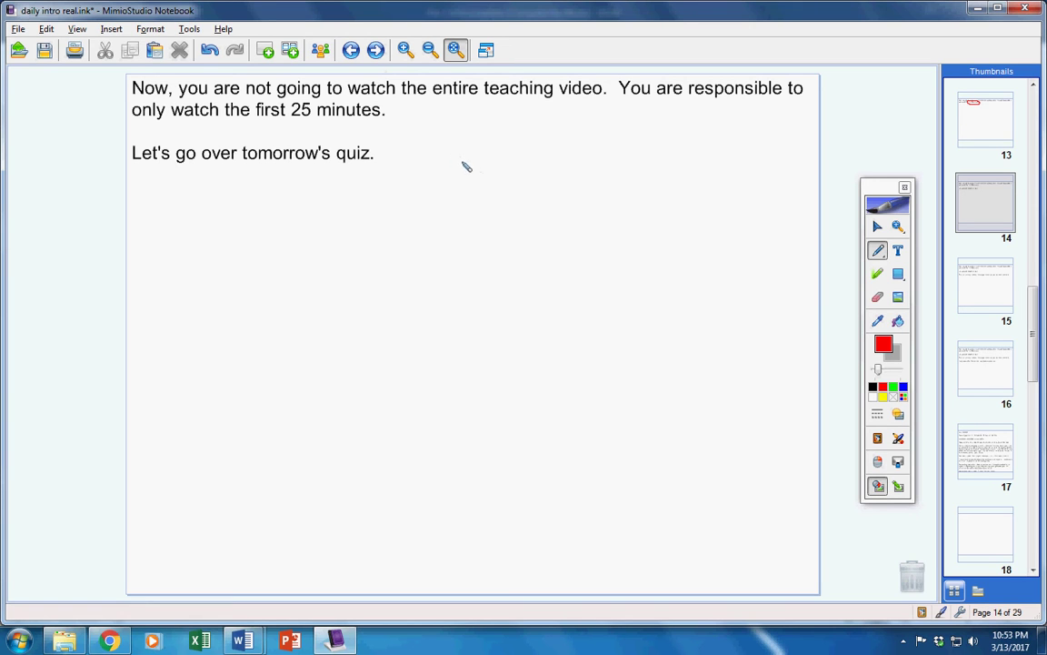
Handwrite "9th" and "13th" in red beside the quiz line on page 14 and circle the two together
mouse_move(463, 162)
left_mouse_down()
mouse_move(452, 167)
mouse_move(451, 205)
left_mouse_up()
mouse_move(471, 143)
left_mouse_down()
mouse_move(472, 160)
mouse_move(510, 160)
left_mouse_up()
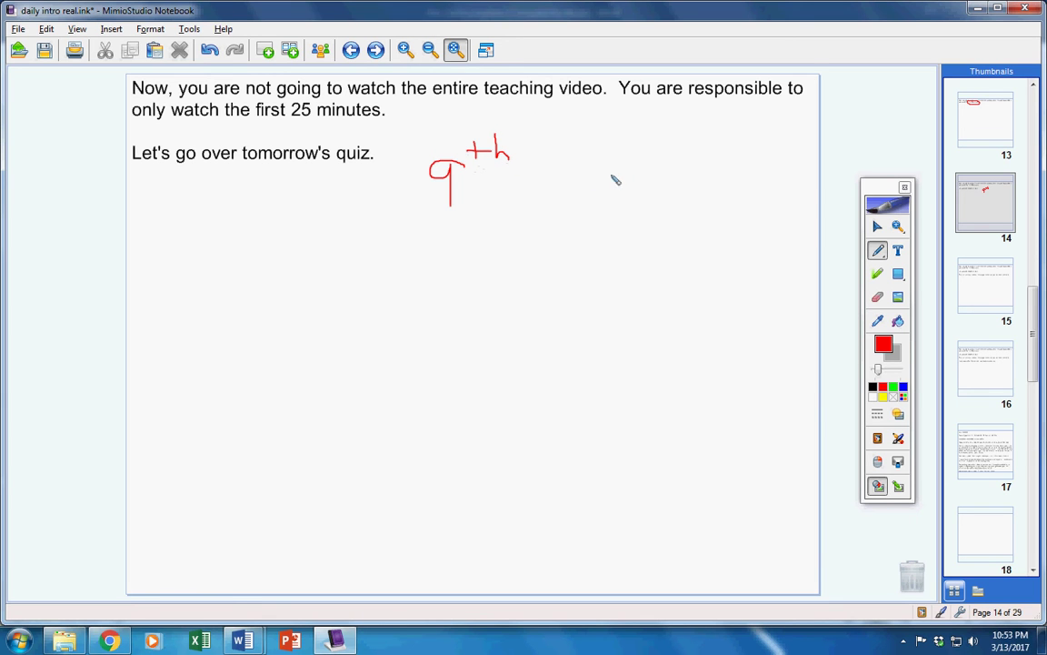
left_click_drag(599, 167, 594, 209)
mouse_move(623, 172)
left_mouse_down()
mouse_move(652, 196)
mouse_move(635, 208)
left_mouse_up()
mouse_move(666, 143)
left_mouse_down()
mouse_move(667, 162)
mouse_move(679, 151)
mouse_move(698, 161)
left_mouse_up()
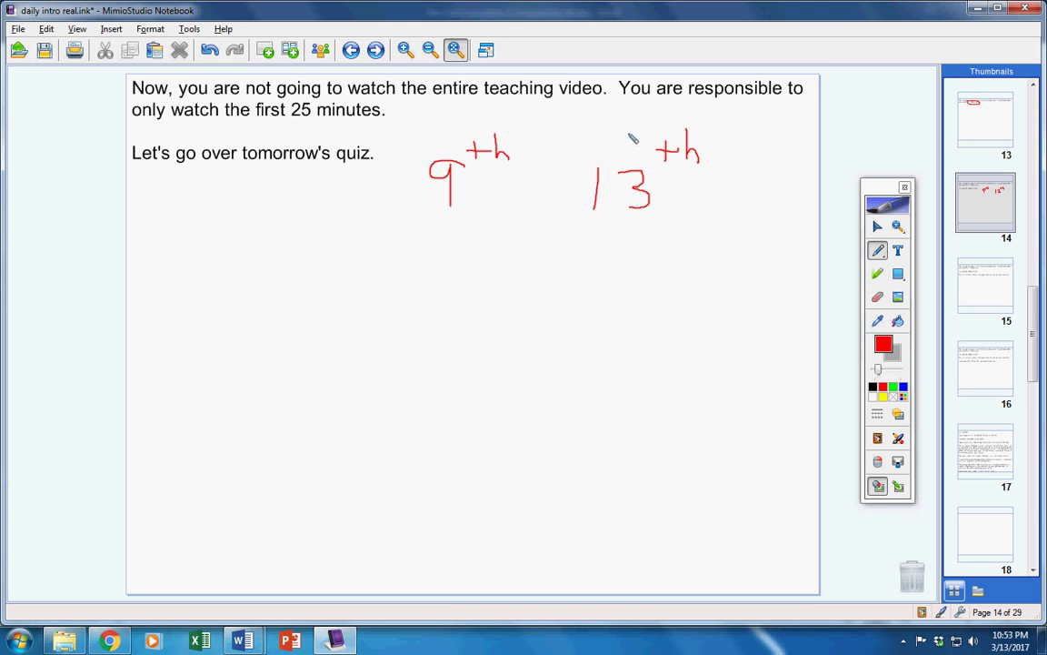
mouse_move(629, 119)
left_mouse_down()
mouse_move(539, 107)
mouse_move(425, 169)
mouse_move(545, 235)
mouse_move(623, 118)
mouse_move(576, 125)
left_mouse_up()
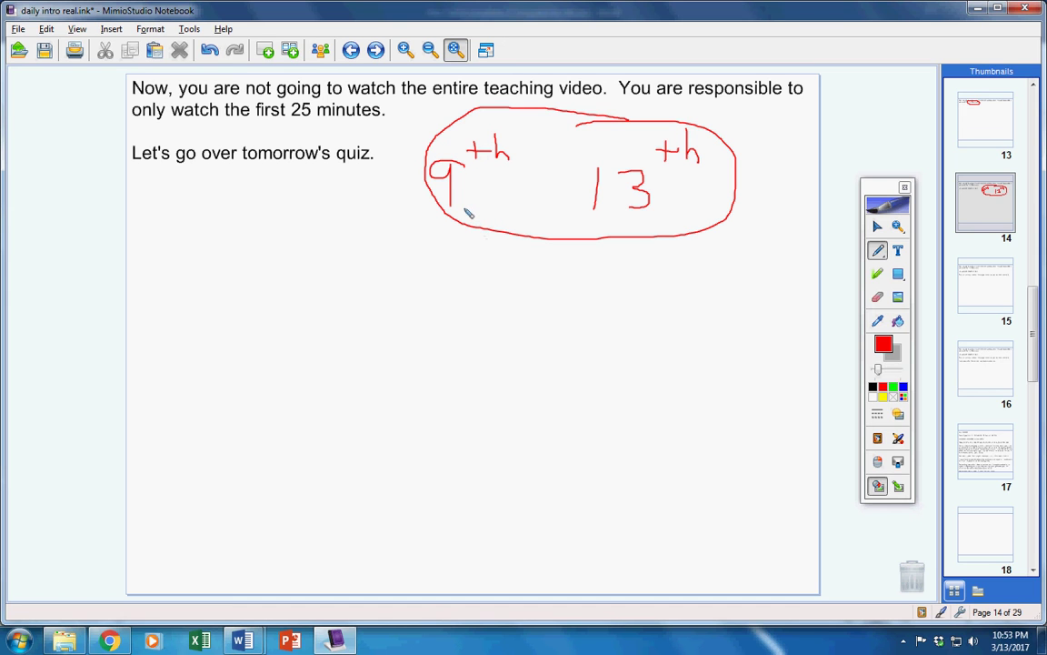
Advance through page 15 to the closing message on page 16 and open the Recorder
left_click(376, 49)
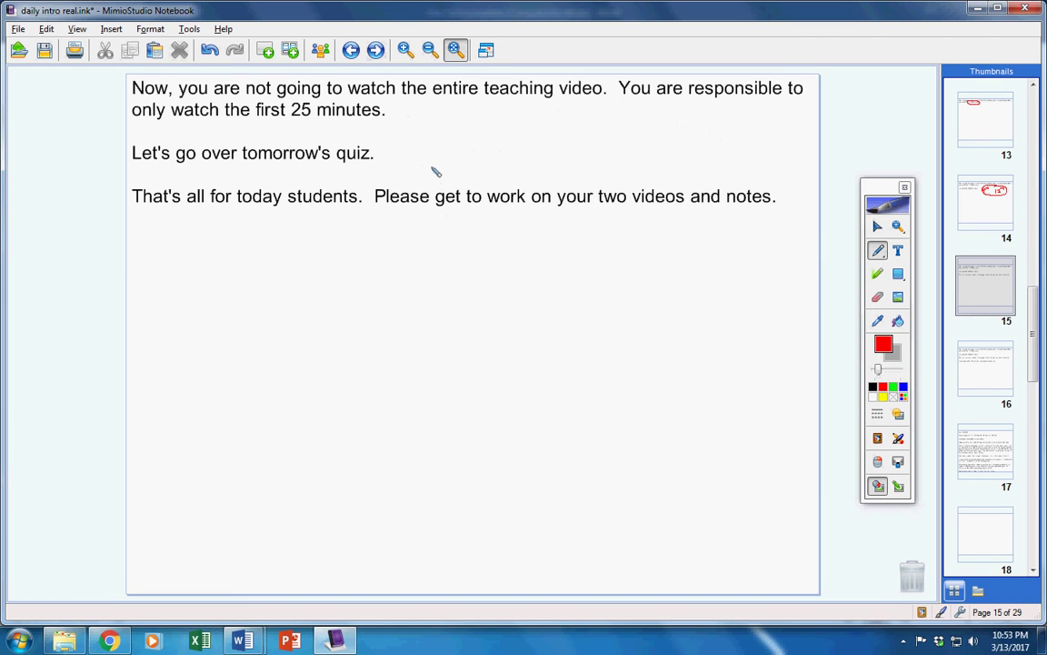
left_click(376, 49)
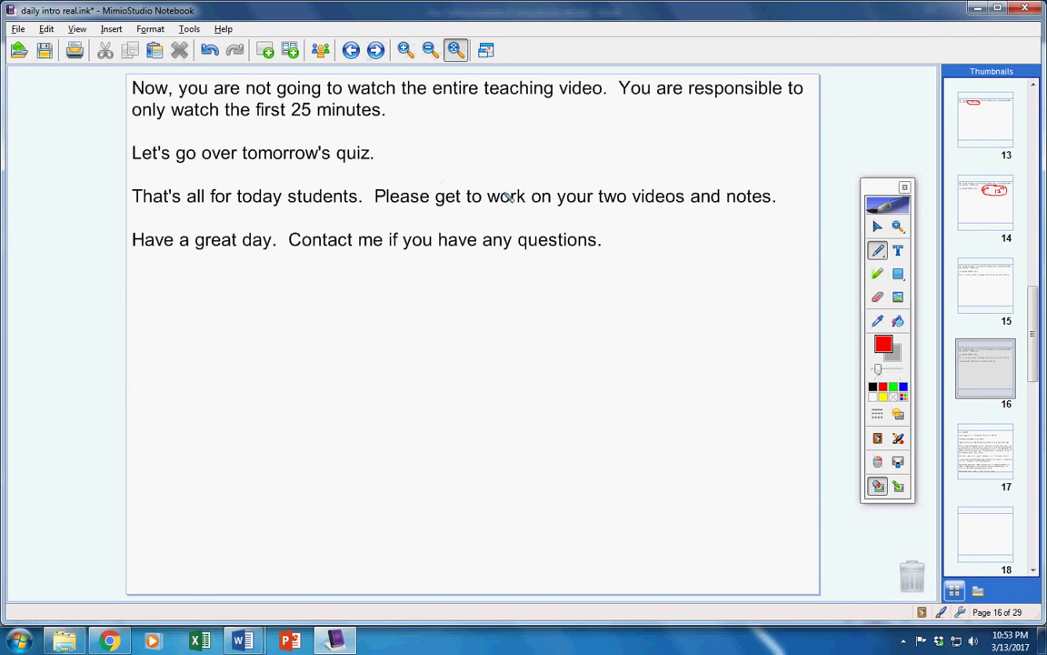
left_click_drag(880, 186, 871, 158)
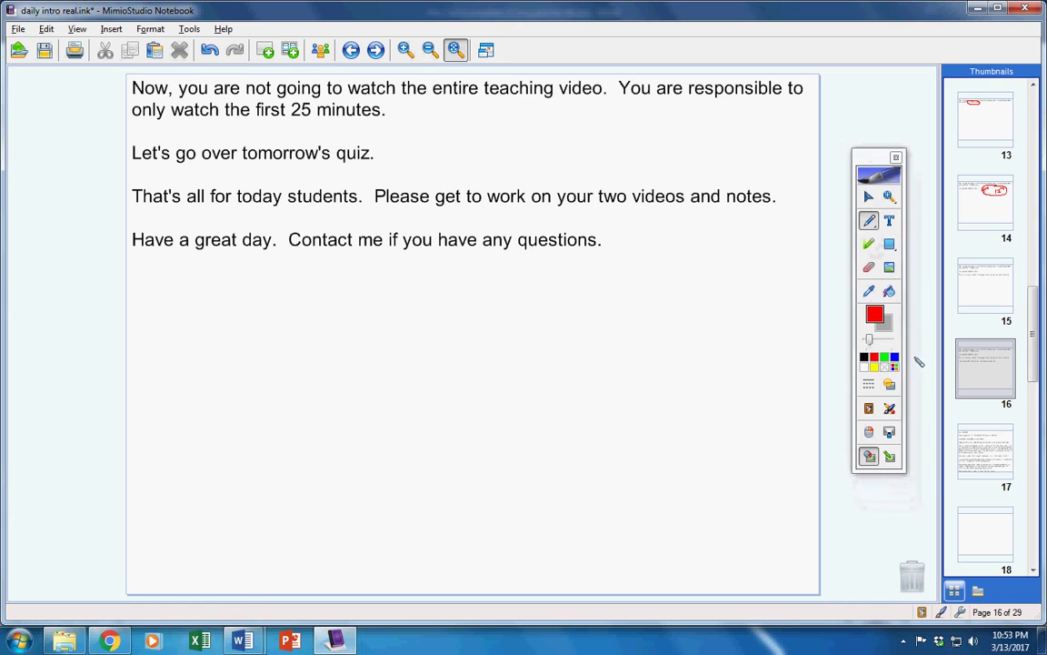
left_click(889, 408)
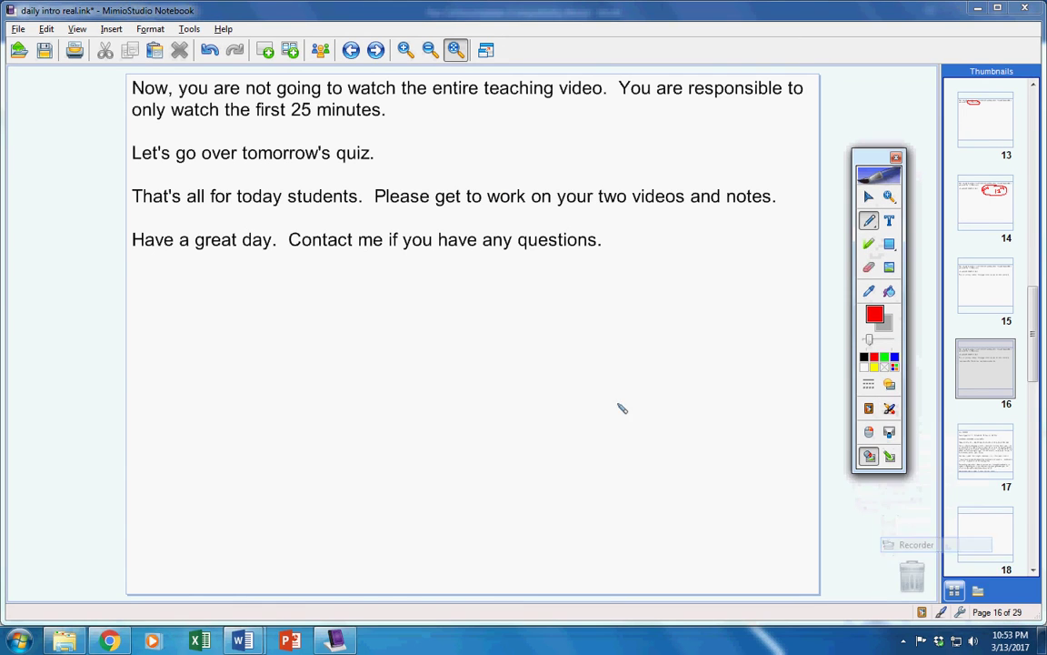